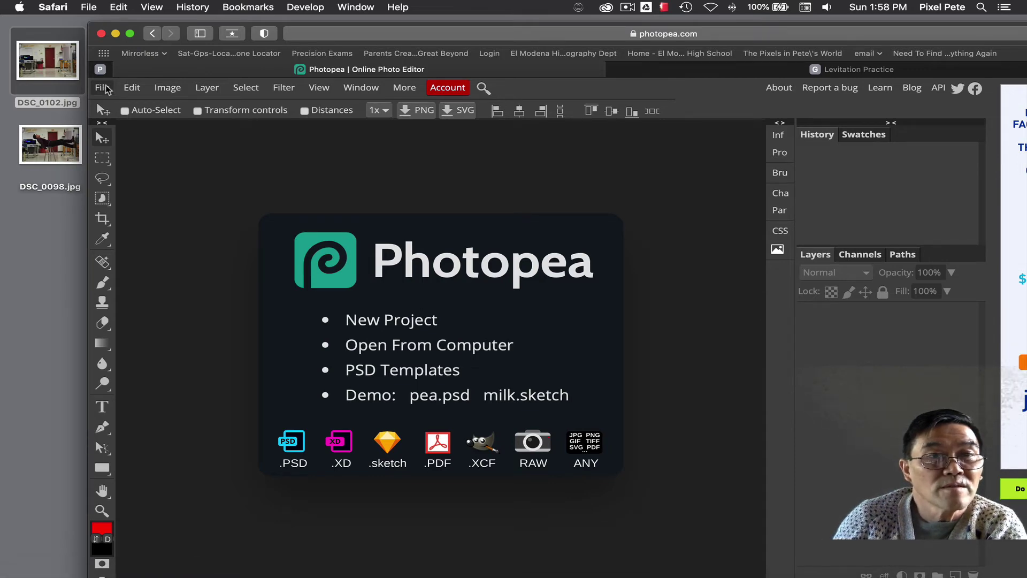
# Open DSC_0102.jpg from the Desktop as a new Photopea document.
pyautogui.click(100, 88)
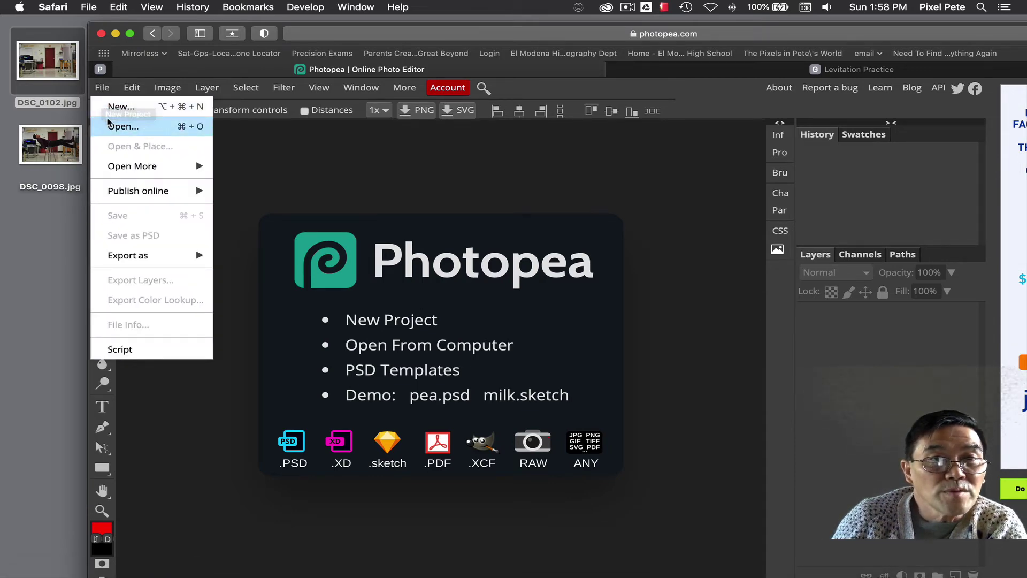
pyautogui.click(124, 126)
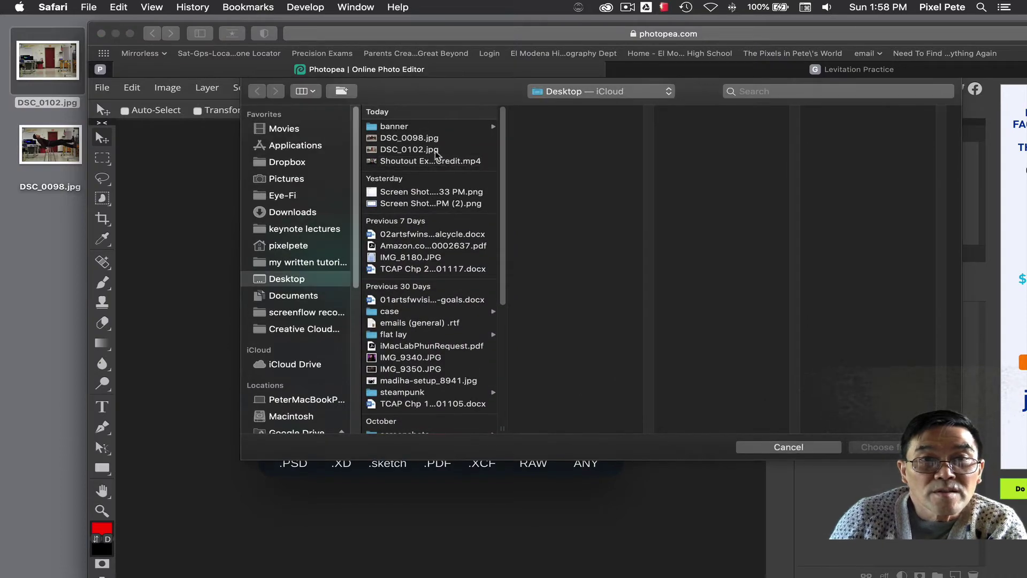
pyautogui.click(435, 151)
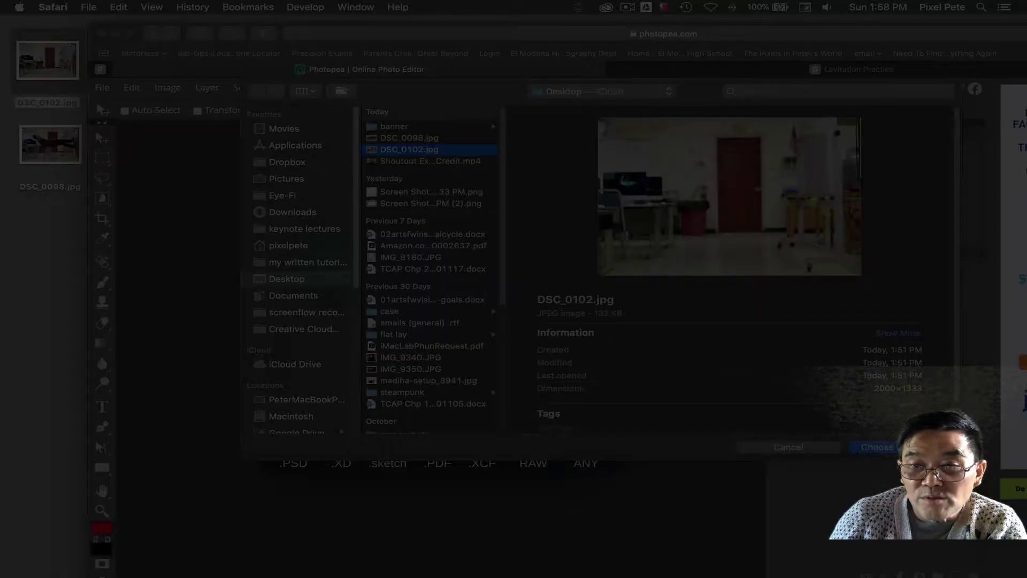
pyautogui.click(875, 447)
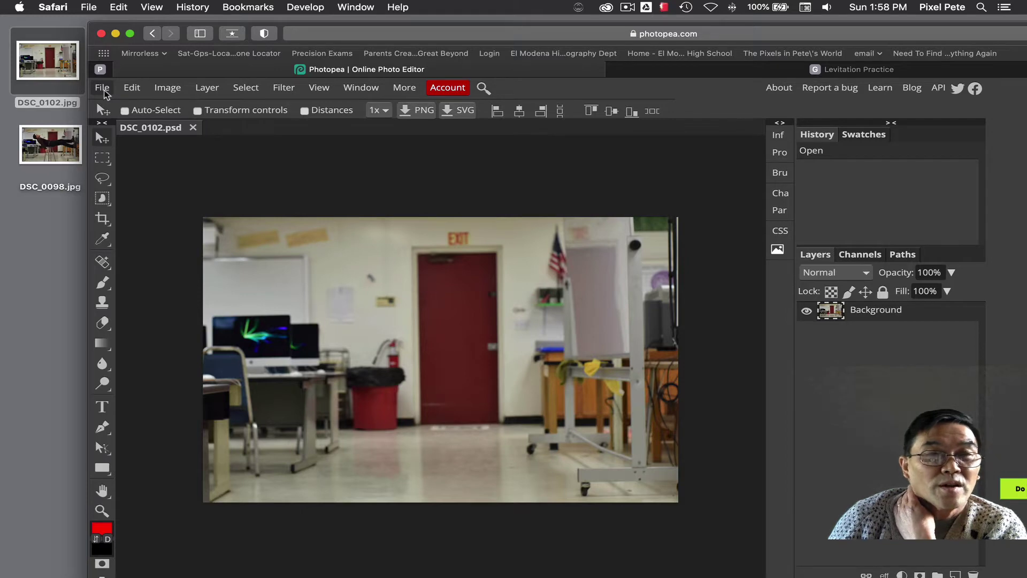
# Place DSC_0098.jpg into the document as a layer above the Background.
pyautogui.click(103, 89)
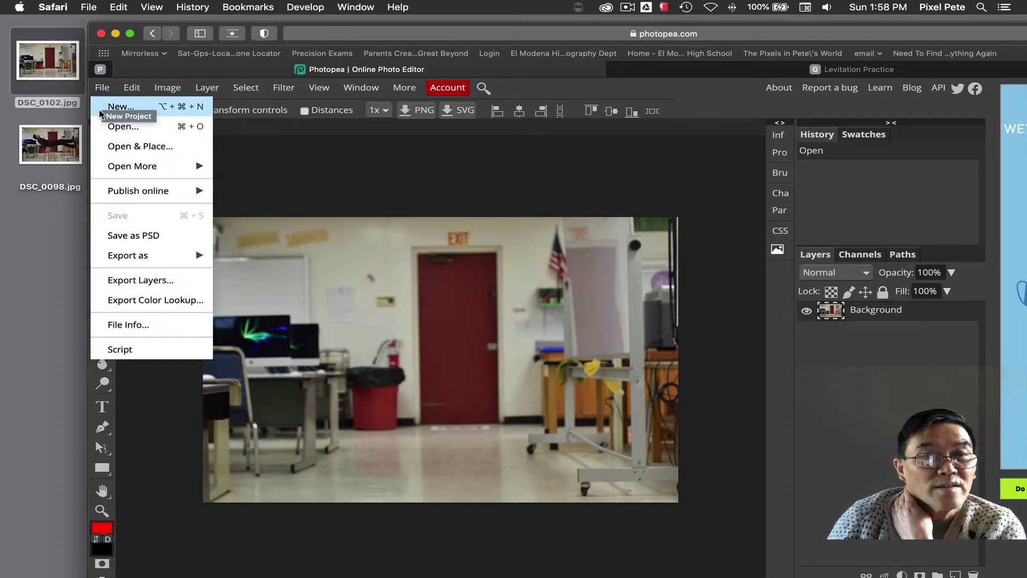
pyautogui.click(108, 147)
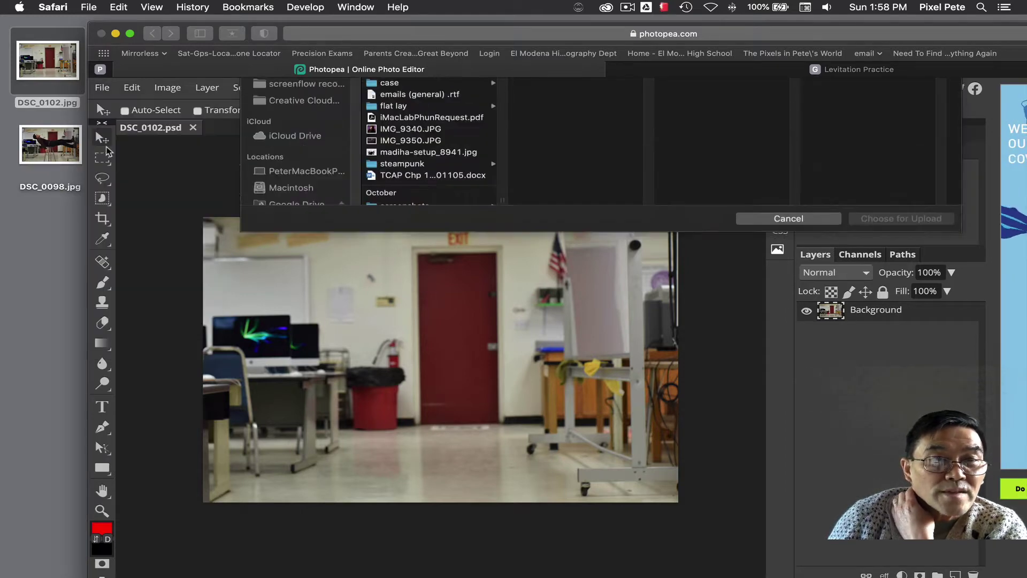
pyautogui.click(424, 139)
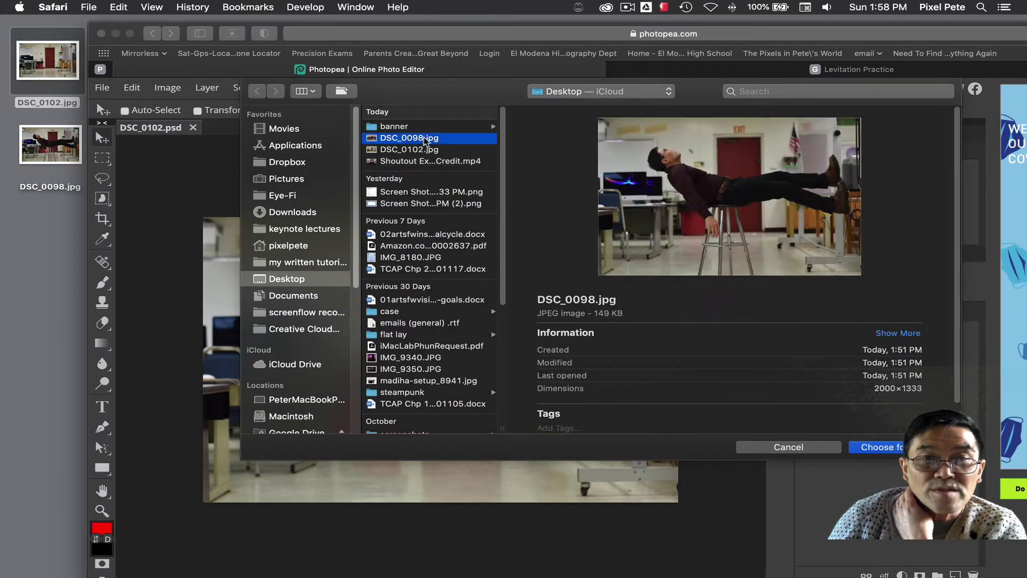
pyautogui.click(899, 450)
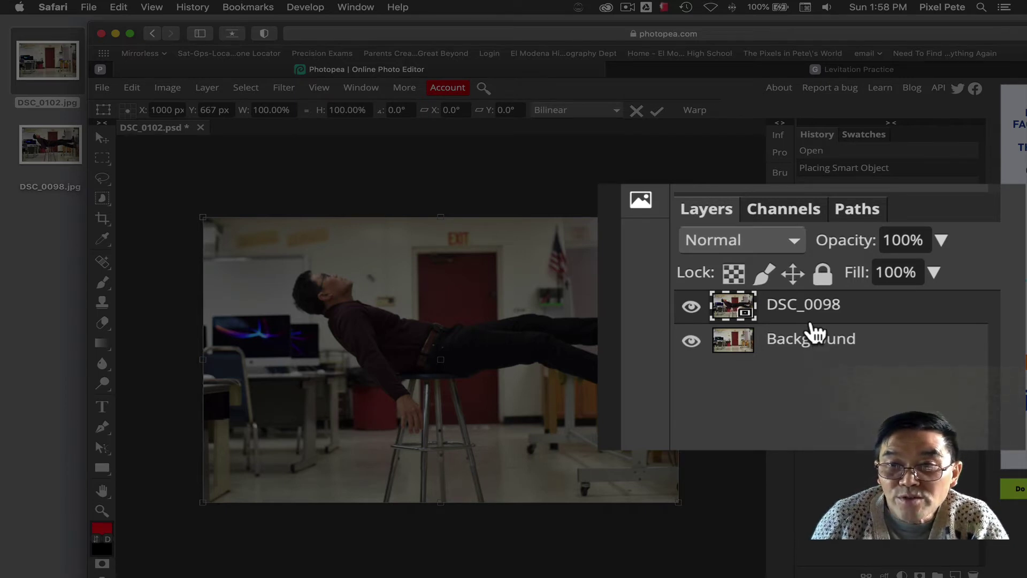
# Toggle the DSC_0098 layer's visibility to compare it with the empty classroom, leaving it hidden.
pyautogui.click(693, 313)
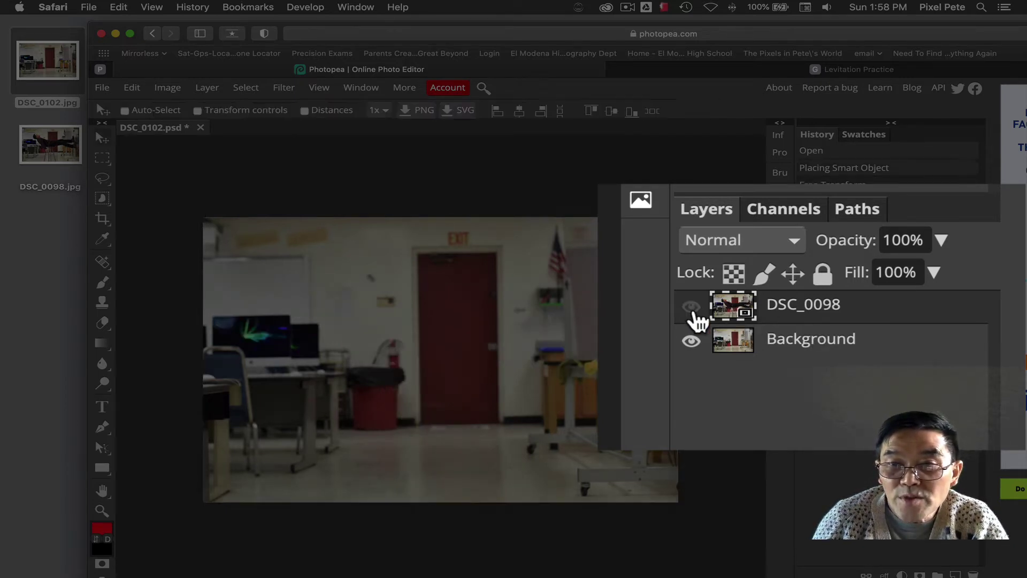
pyautogui.click(692, 309)
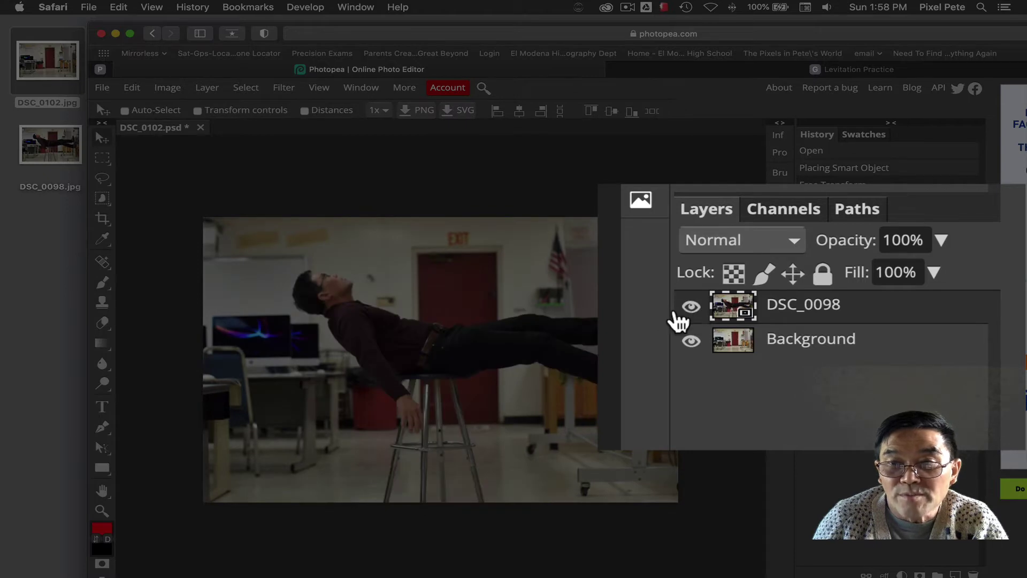
pyautogui.click(691, 309)
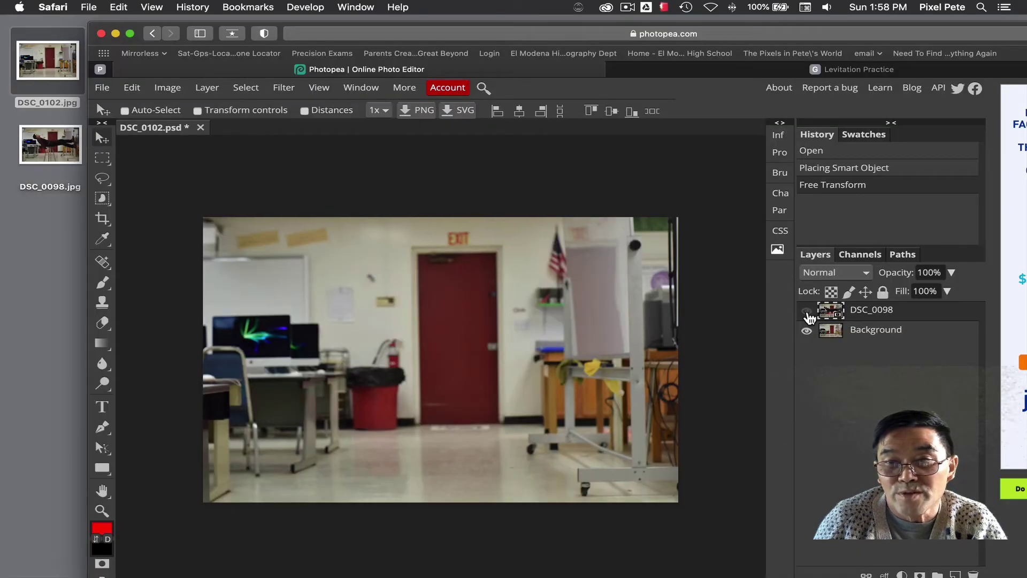
# Show the DSC_0098 layer again and rasterize it by starting to erase with the Eraser.
pyautogui.click(692, 310)
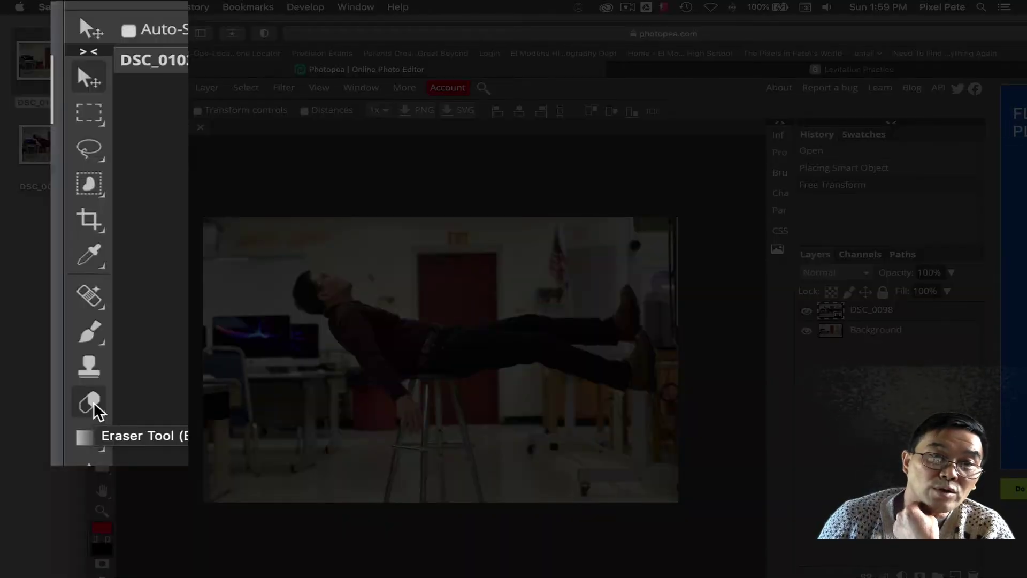
pyautogui.click(104, 323)
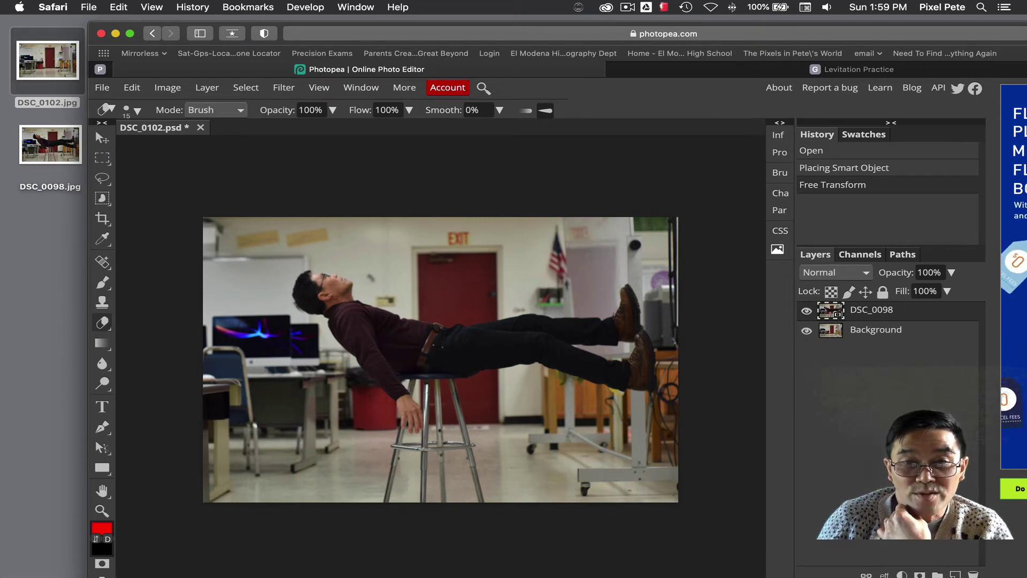
pyautogui.click(455, 399)
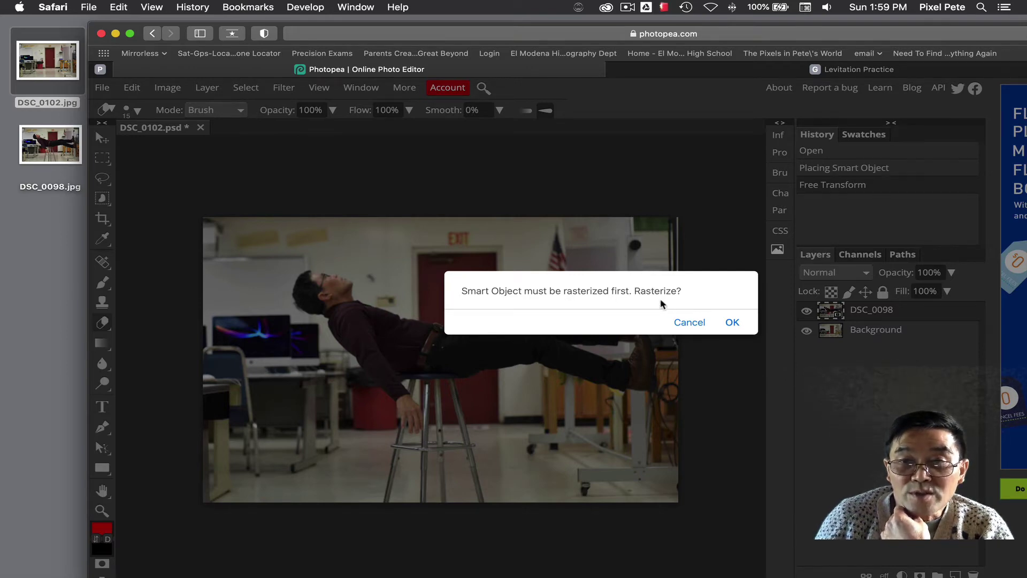
pyautogui.click(734, 324)
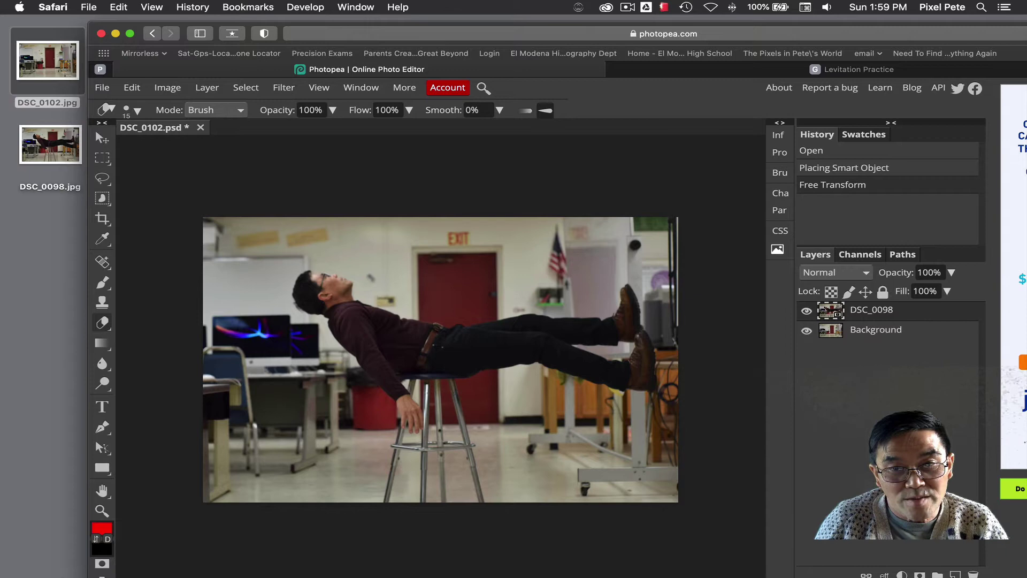
# Enlarge the eraser brush to 30 px.
pyautogui.press(']')
pyautogui.press(']')
pyautogui.press(']')
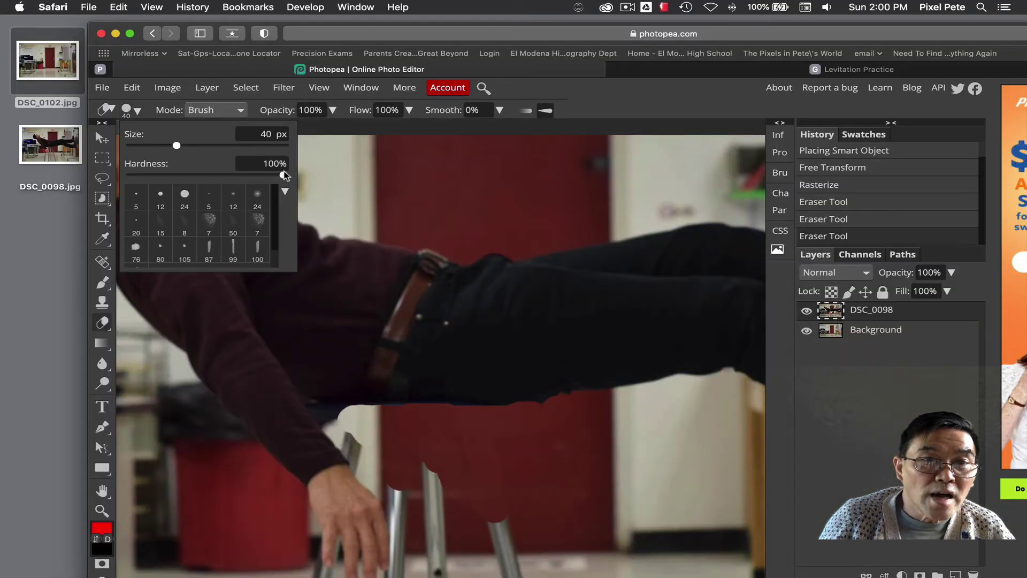
# Soften the eraser to 22% hardness and erase stool remnants by the wrist, trousers and upper leg.
pyautogui.moveTo(284, 176); pyautogui.dragTo(170, 180)
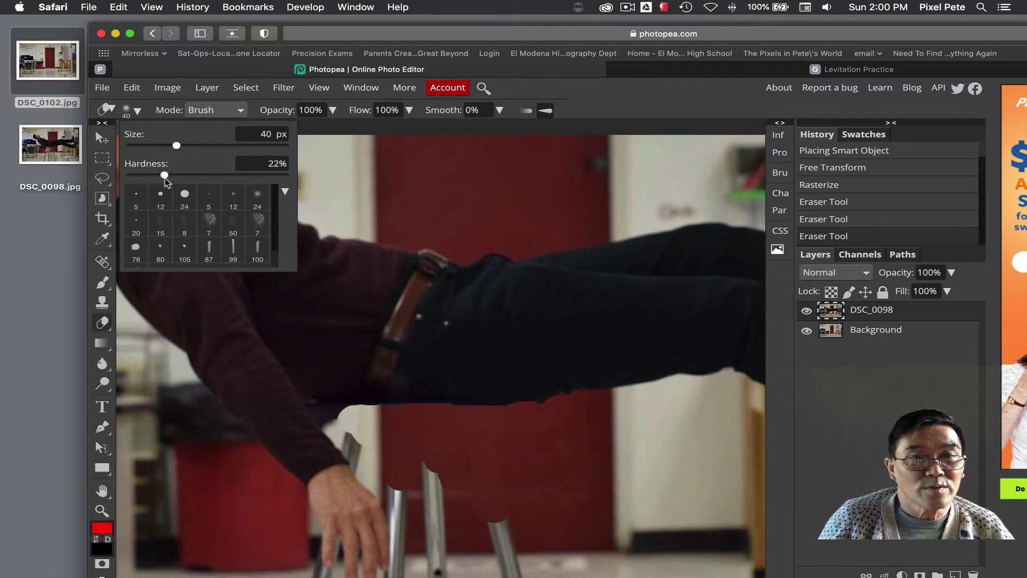
pyautogui.click(352, 435)
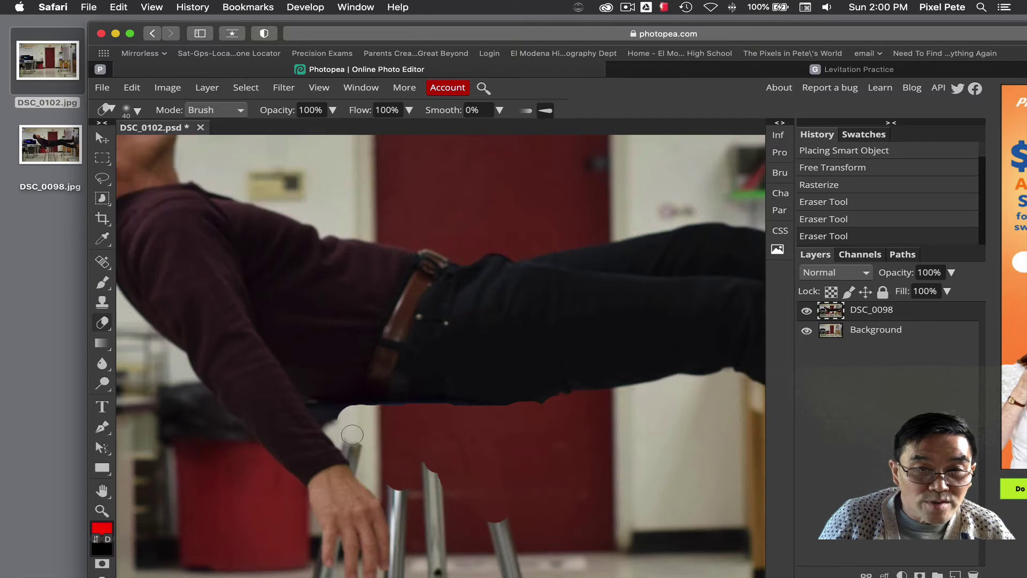
pyautogui.moveTo(352, 435)
pyautogui.mouseDown()
pyautogui.moveTo(366, 469)
pyautogui.moveTo(363, 447)
pyautogui.moveTo(329, 417)
pyautogui.moveTo(364, 413)
pyautogui.mouseUp()
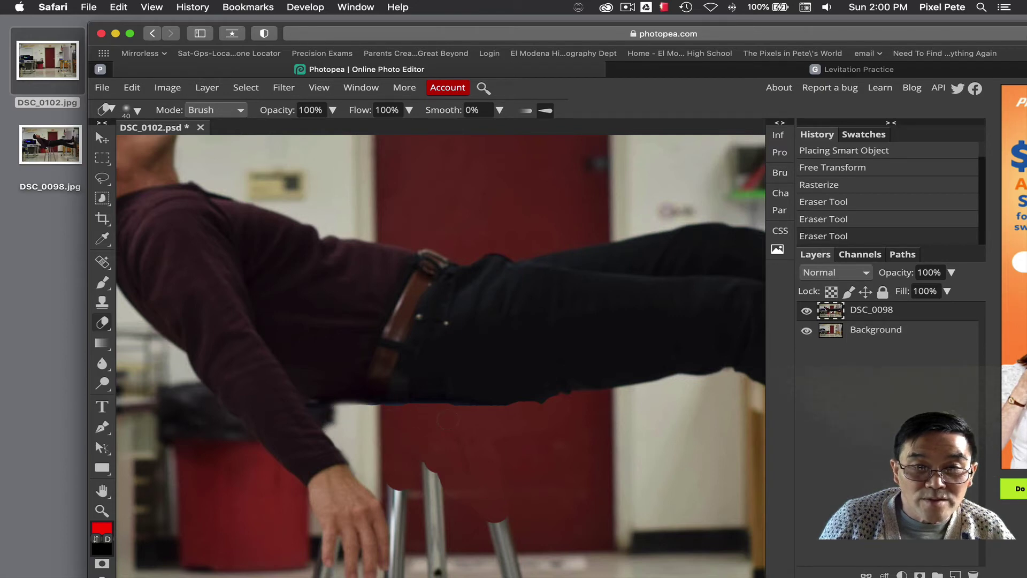
pyautogui.moveTo(525, 415); pyautogui.dragTo(546, 406)
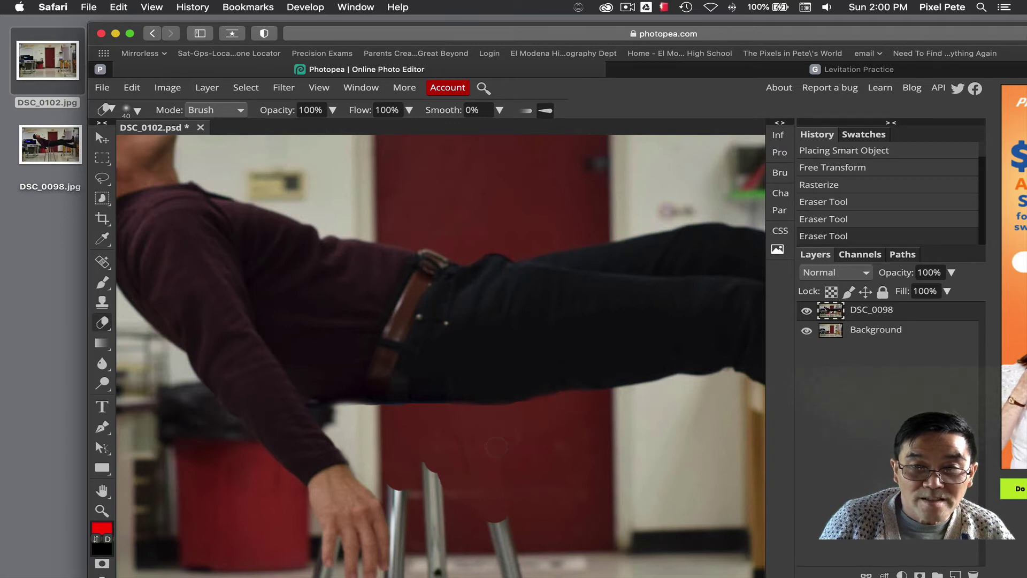
pyautogui.moveTo(463, 469)
pyautogui.mouseDown()
pyautogui.moveTo(437, 474)
pyautogui.moveTo(432, 492)
pyautogui.moveTo(448, 548)
pyautogui.moveTo(436, 546)
pyautogui.moveTo(399, 485)
pyautogui.moveTo(403, 571)
pyautogui.moveTo(441, 554)
pyautogui.moveTo(430, 569)
pyautogui.moveTo(452, 576)
pyautogui.moveTo(443, 559)
pyautogui.moveTo(469, 511)
pyautogui.mouseUp()
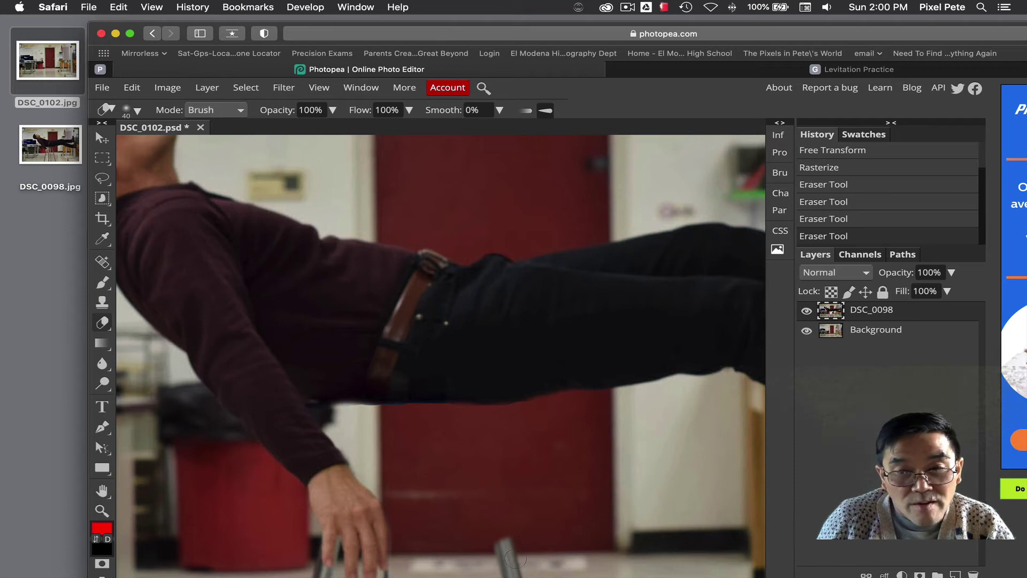
pyautogui.moveTo(515, 559)
pyautogui.mouseDown()
pyautogui.moveTo(512, 546)
pyautogui.moveTo(540, 545)
pyautogui.mouseUp()
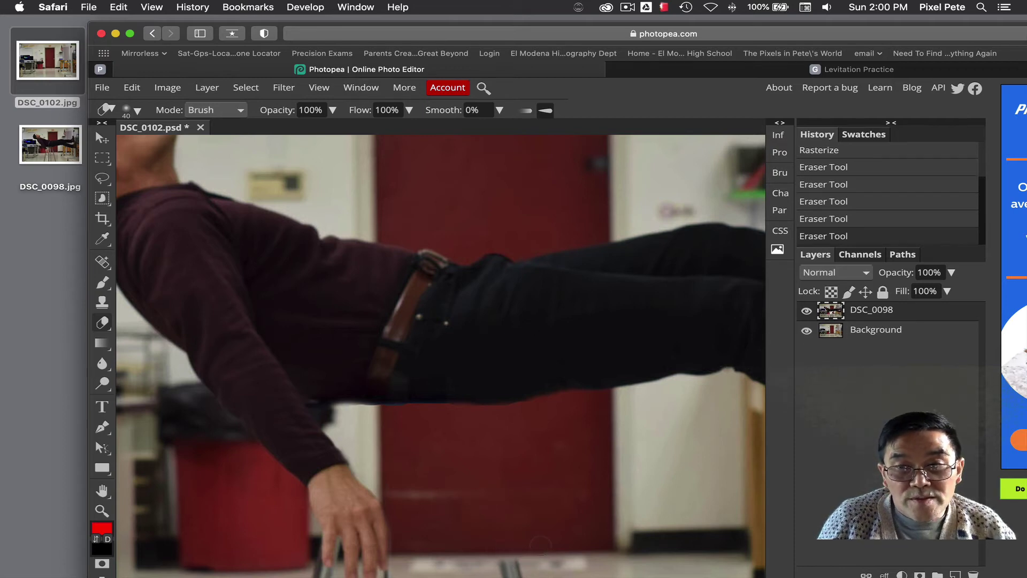
# With a size-70 eraser, erase the stool's crossbars, pole and dark pieces below the hand.
pyautogui.scroll(-5, 546, 544)
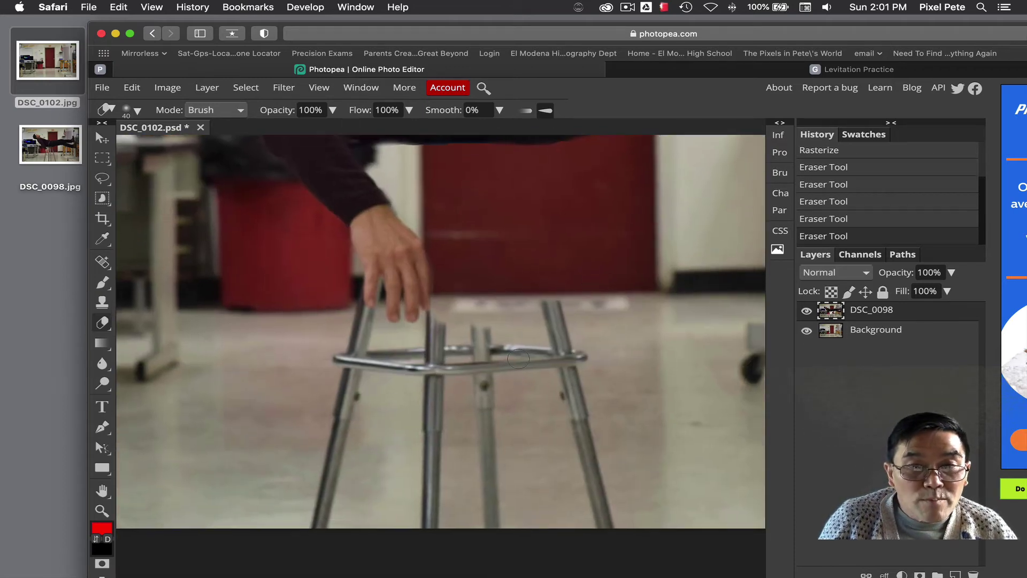
pyautogui.scroll(-3, 562, 264)
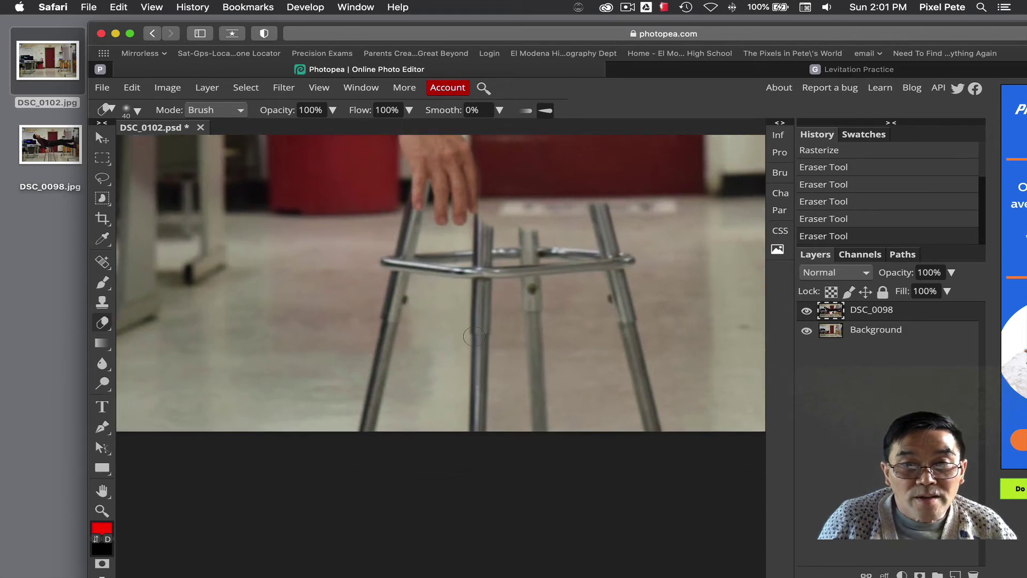
pyautogui.press(']')
pyautogui.press(']')
pyautogui.press(']')
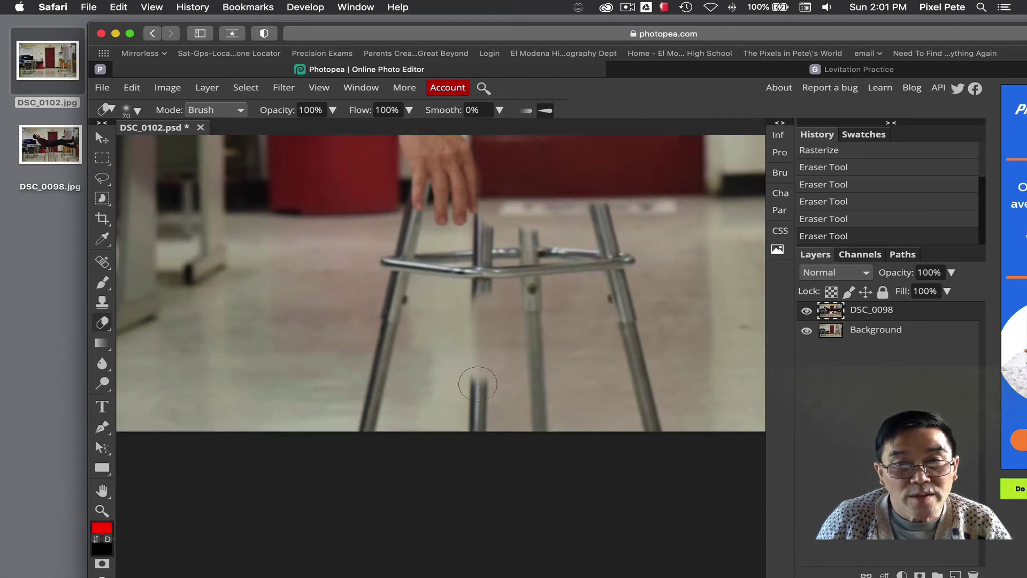
pyautogui.moveTo(511, 271)
pyautogui.mouseDown()
pyautogui.moveTo(399, 262)
pyautogui.moveTo(403, 225)
pyautogui.moveTo(395, 417)
pyautogui.moveTo(388, 374)
pyautogui.moveTo(367, 408)
pyautogui.mouseUp()
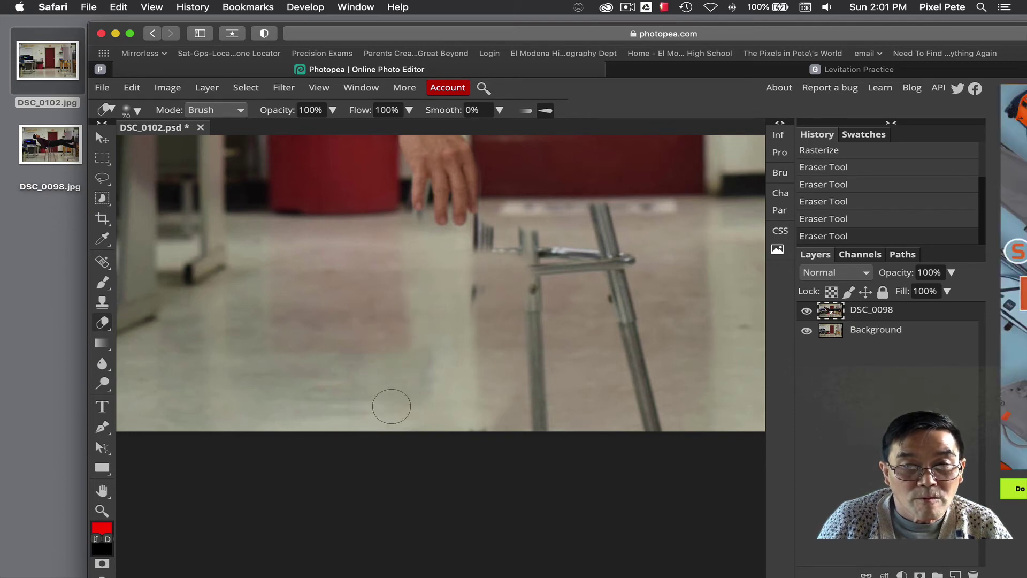
pyautogui.moveTo(480, 245)
pyautogui.mouseDown()
pyautogui.moveTo(498, 225)
pyautogui.moveTo(488, 226)
pyautogui.moveTo(512, 290)
pyautogui.mouseUp()
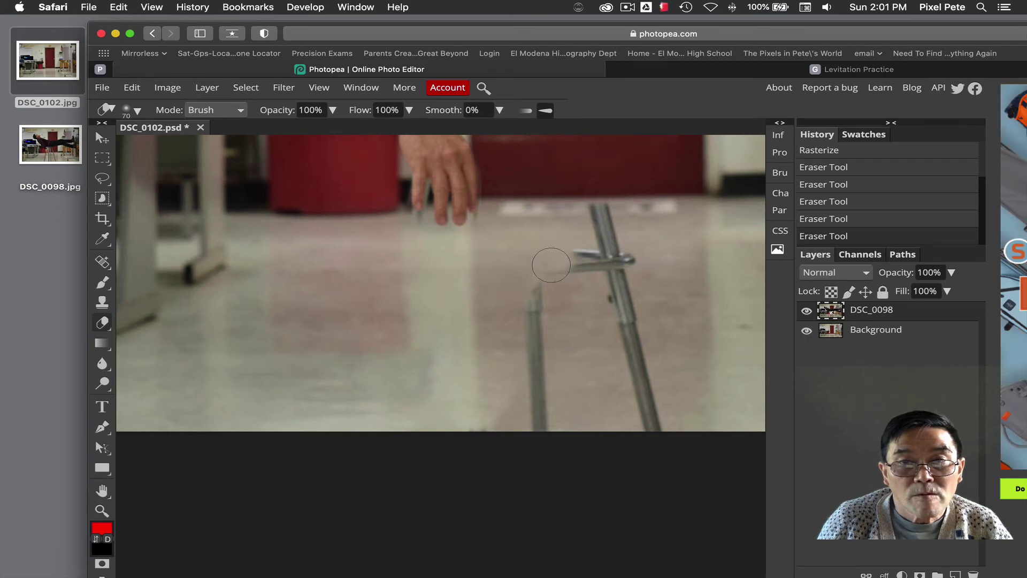
pyautogui.moveTo(551, 265)
pyautogui.mouseDown()
pyautogui.moveTo(617, 202)
pyautogui.moveTo(614, 247)
pyautogui.moveTo(630, 283)
pyautogui.moveTo(619, 346)
pyautogui.moveTo(629, 418)
pyautogui.moveTo(636, 354)
pyautogui.moveTo(664, 424)
pyautogui.moveTo(616, 263)
pyautogui.moveTo(568, 286)
pyautogui.moveTo(559, 271)
pyautogui.moveTo(543, 306)
pyautogui.moveTo(535, 422)
pyautogui.moveTo(512, 417)
pyautogui.moveTo(631, 413)
pyautogui.mouseUp()
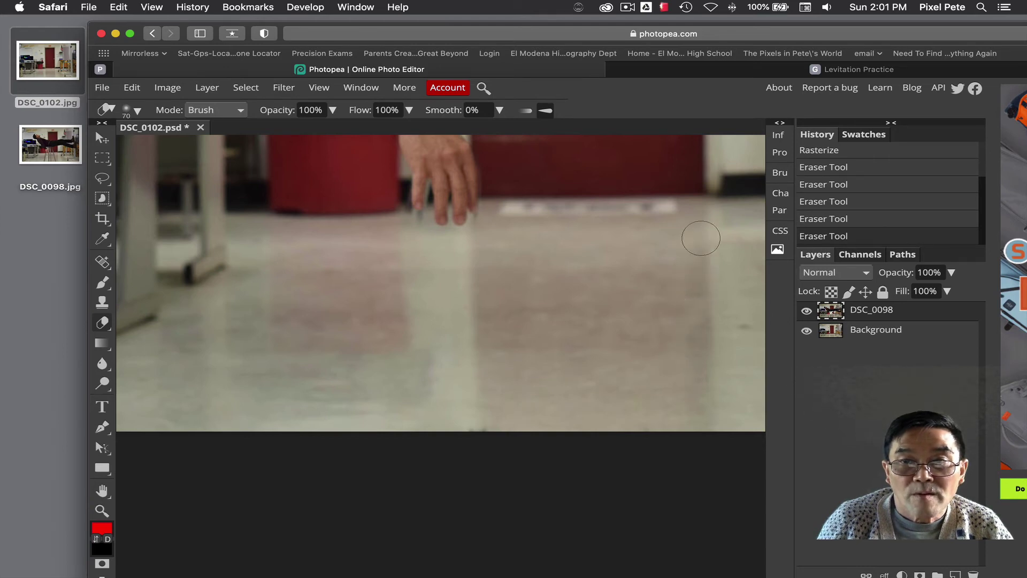
pyautogui.click(665, 374)
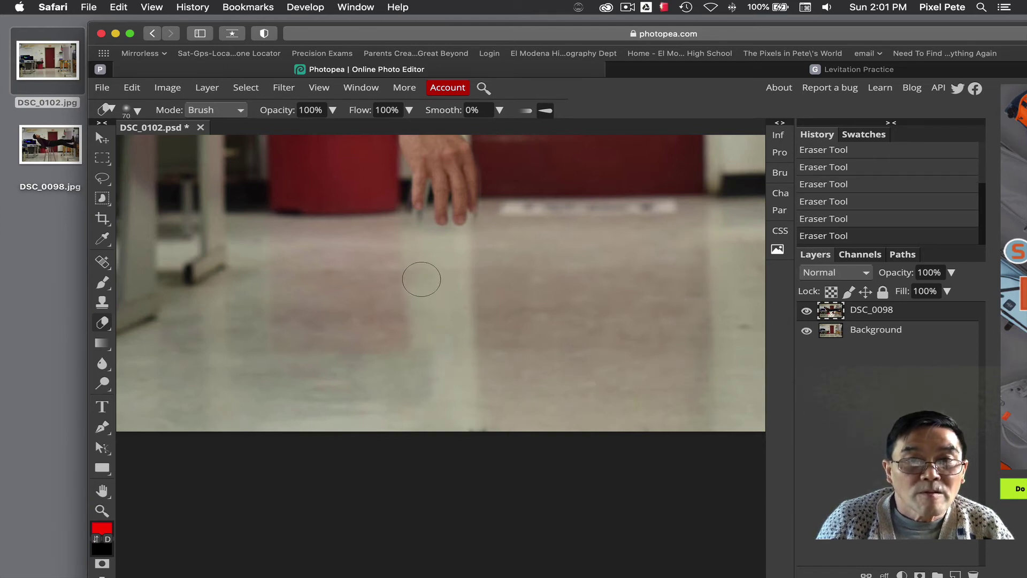
# Shrink the eraser to 45, undo the last stroke, and clean a small remaining floor spot.
pyautogui.moveTo(420, 223); pyautogui.dragTo(427, 252)
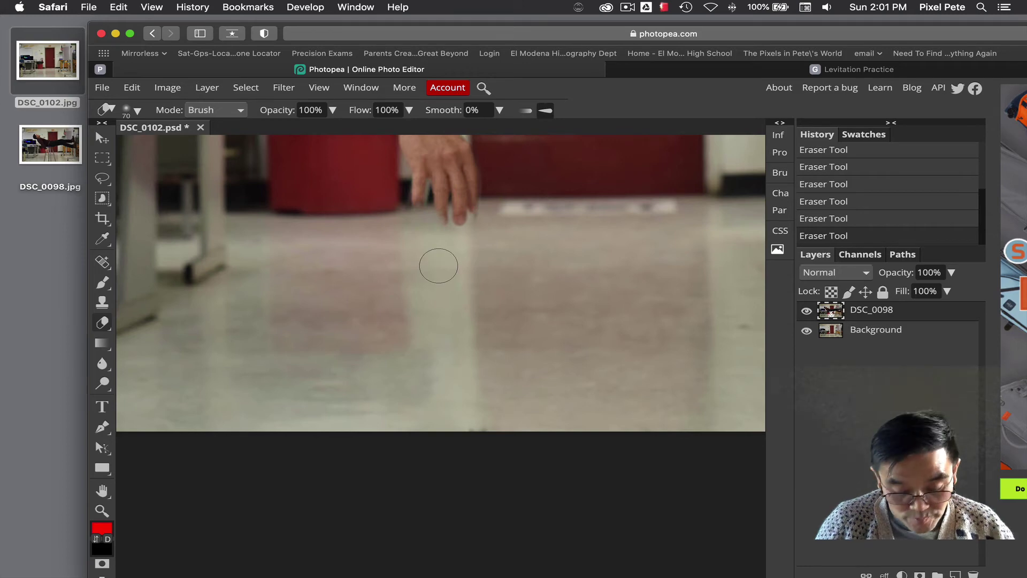
pyautogui.press('[')
pyautogui.press('[')
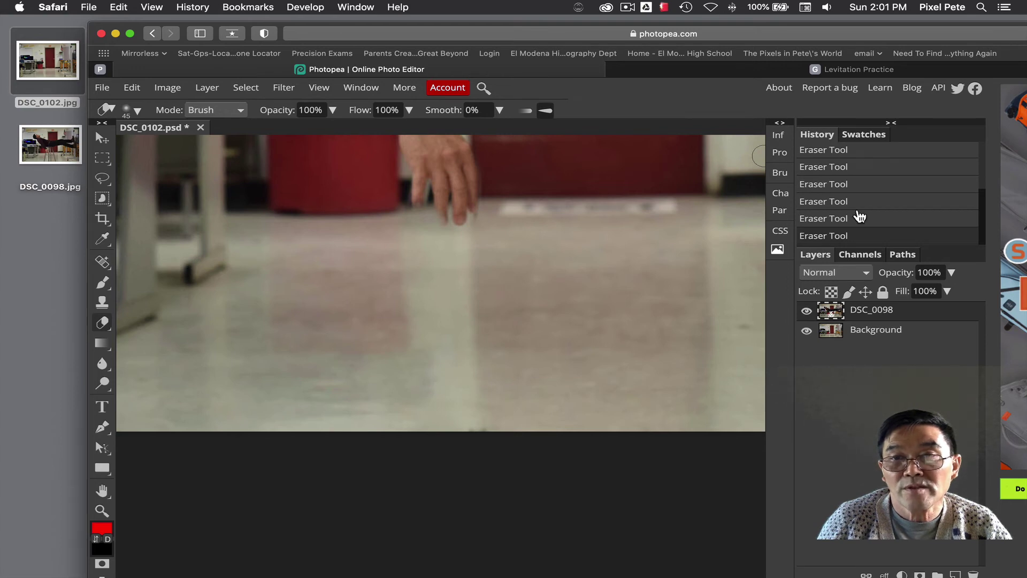
pyautogui.click(872, 218)
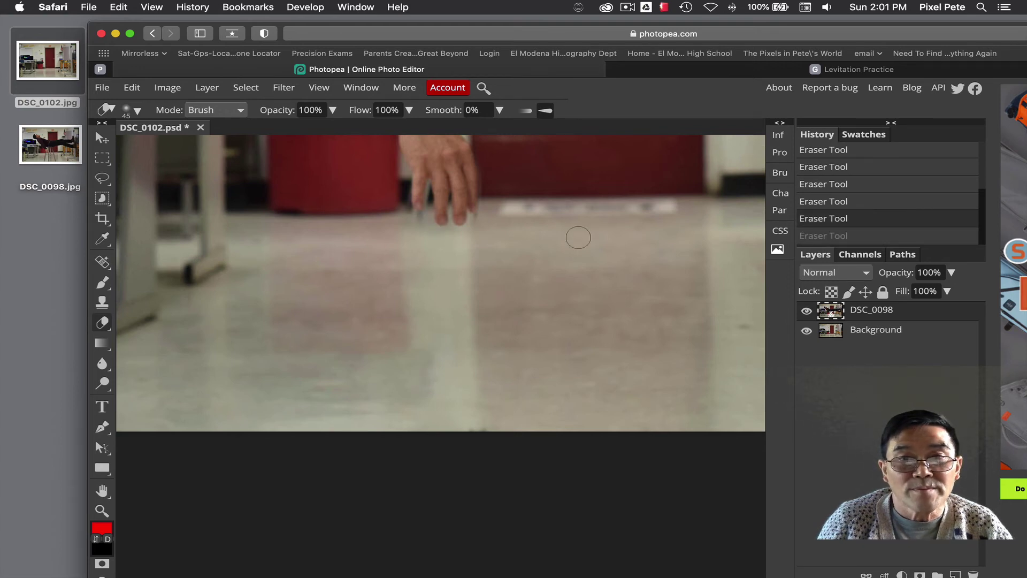
pyautogui.moveTo(420, 217); pyautogui.dragTo(418, 223)
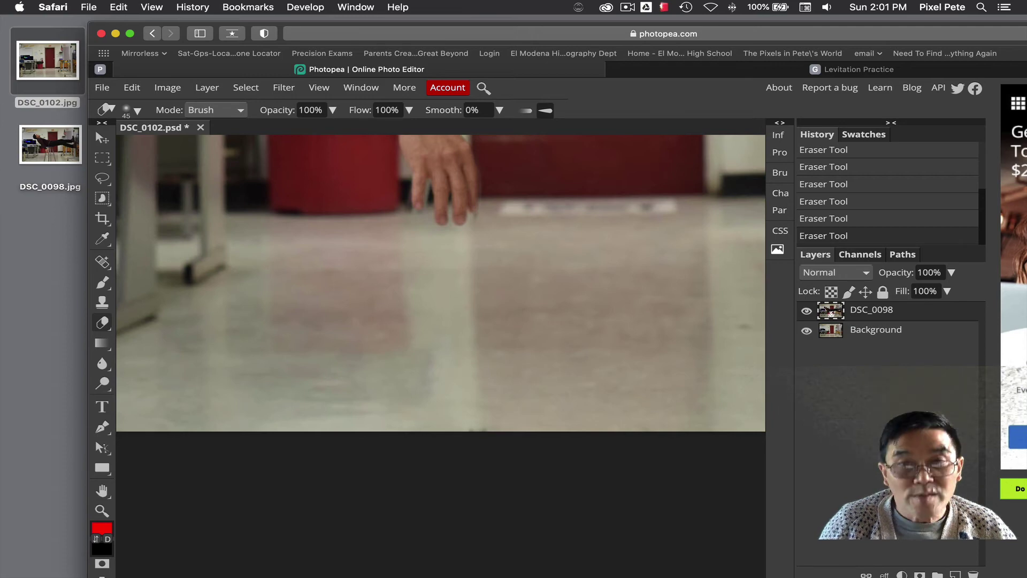
# Pan up to the man's head and zoom out to fit the whole composite in view.
pyautogui.moveTo(666, 239); pyautogui.dragTo(535, 492)
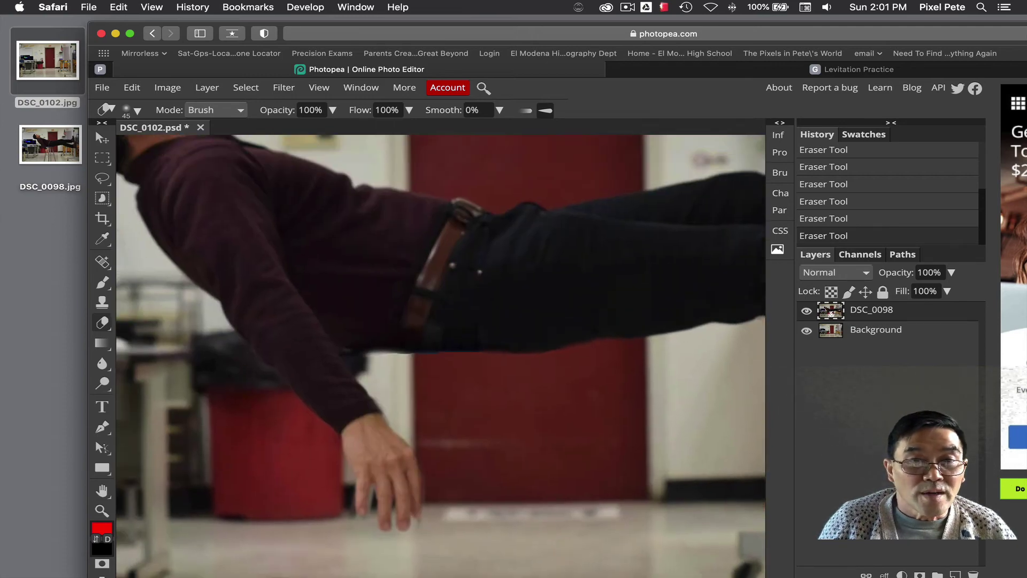
pyautogui.moveTo(534, 413); pyautogui.dragTo(631, 497)
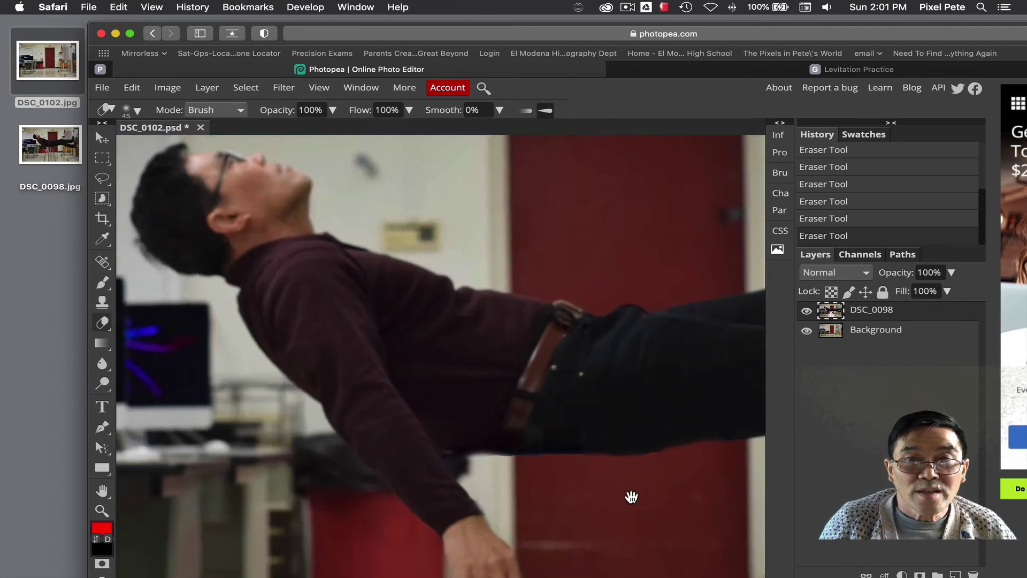
pyautogui.scroll(-2, 630, 450)
pyautogui.scroll(-3, 630, 444)
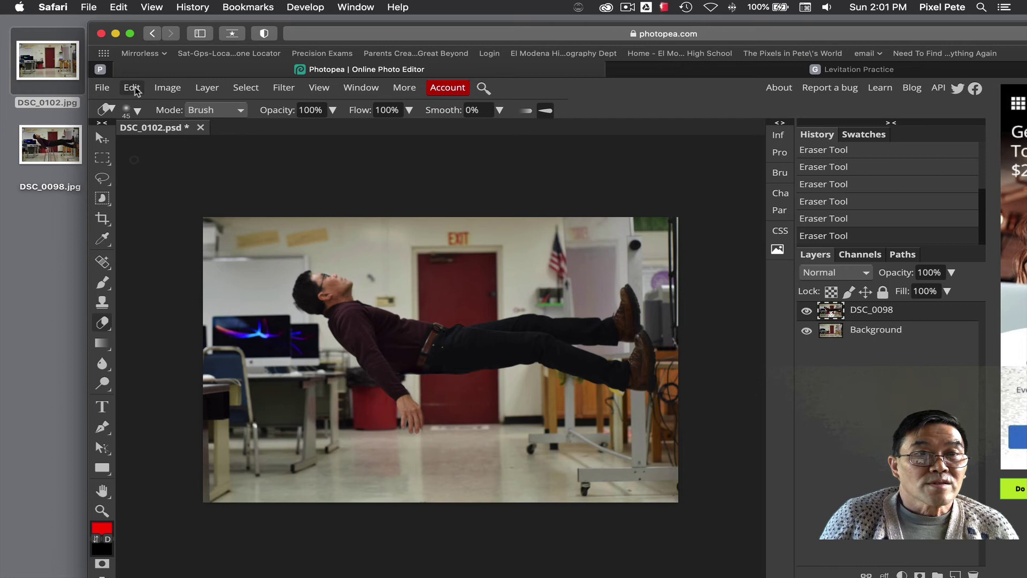
# Export the composite as a 2000×1333 JPG at 70% quality and allow the browser download.
pyautogui.click(100, 91)
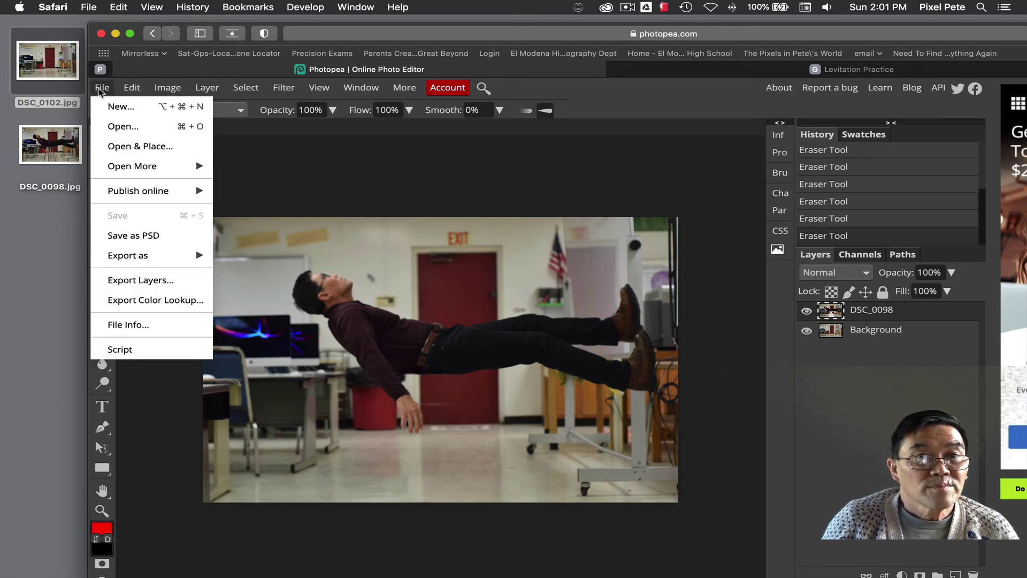
pyautogui.moveTo(184, 257)
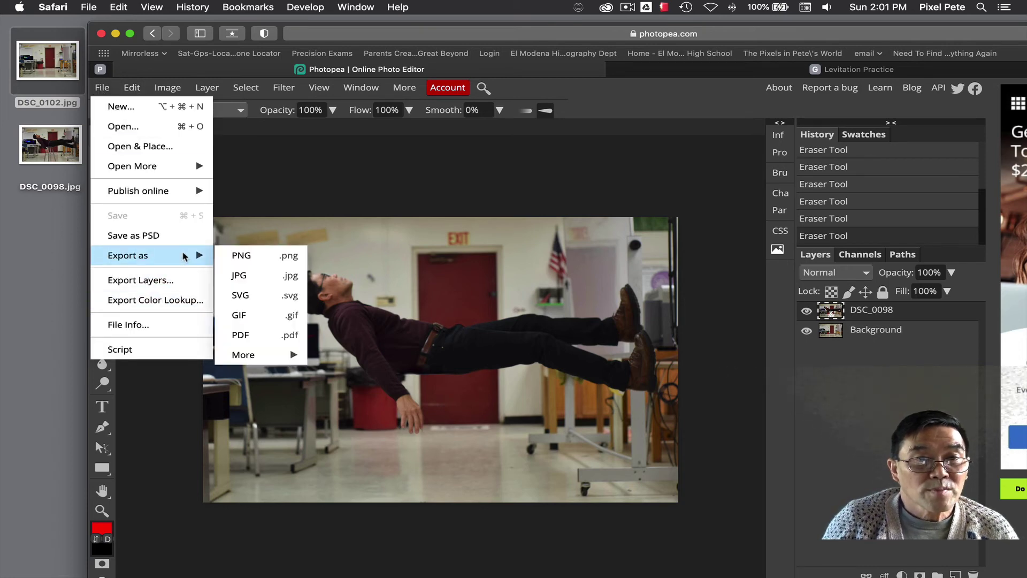
pyautogui.click(266, 277)
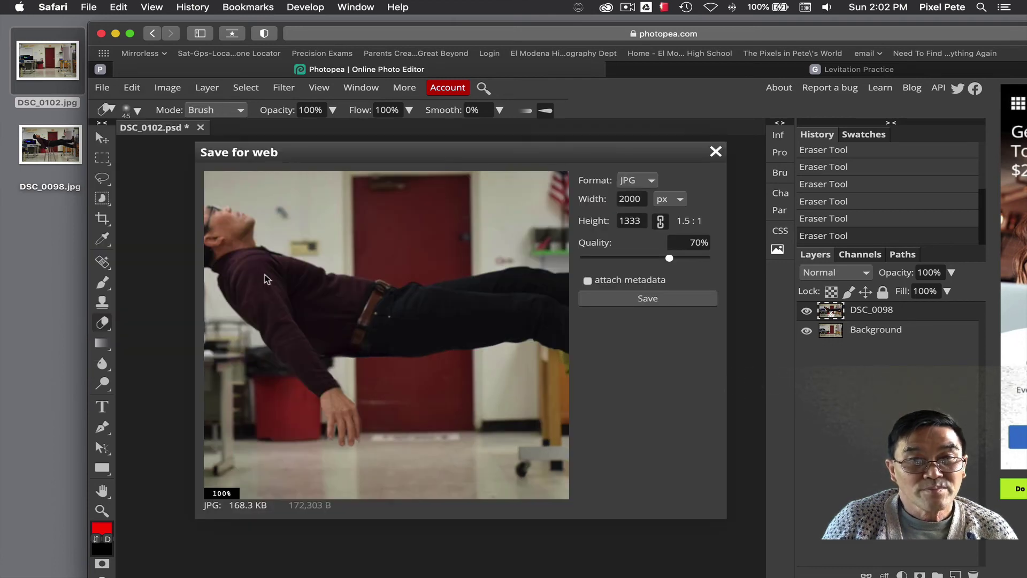
pyautogui.click(669, 301)
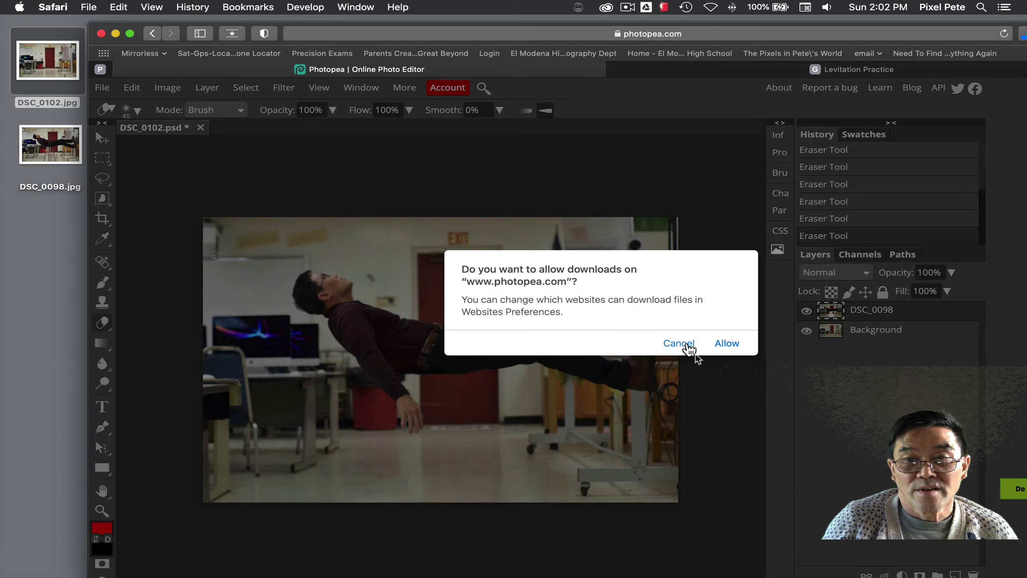
pyautogui.click(737, 345)
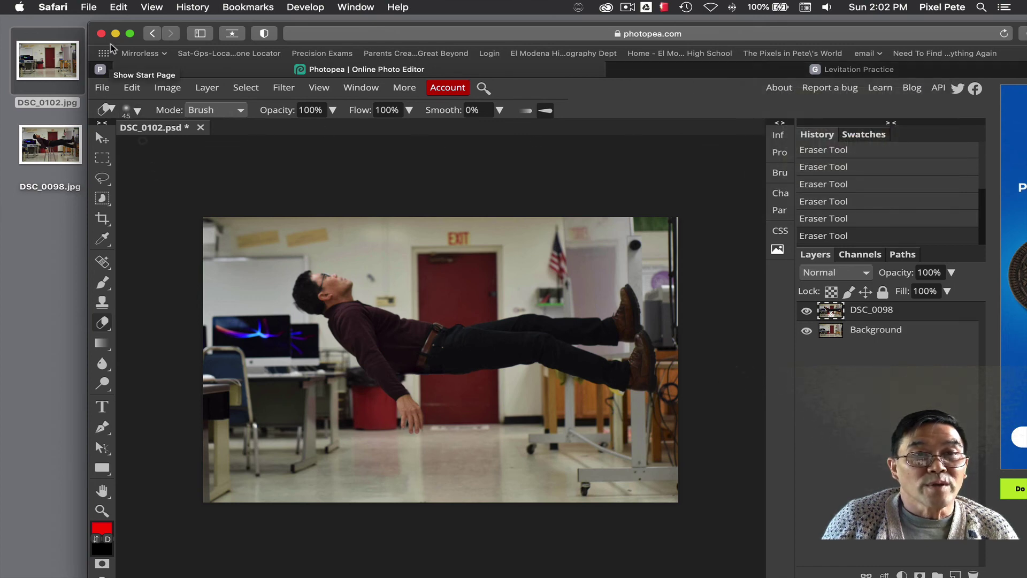
# In a new Finder window, open Downloads and preview DSC_0102.jpg in column view.
pyautogui.click(75, 24)
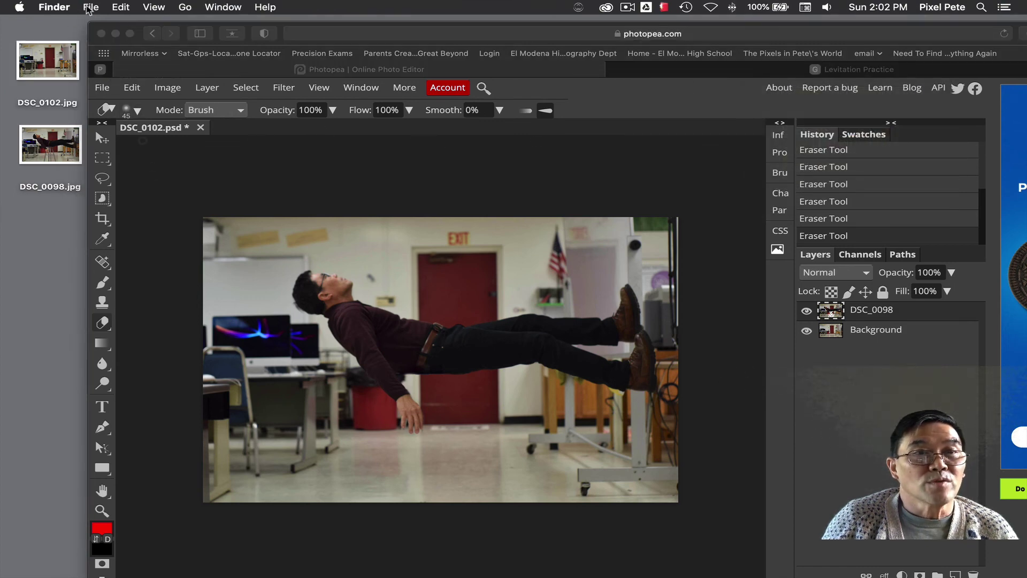
pyautogui.click(91, 7)
pyautogui.click(94, 22)
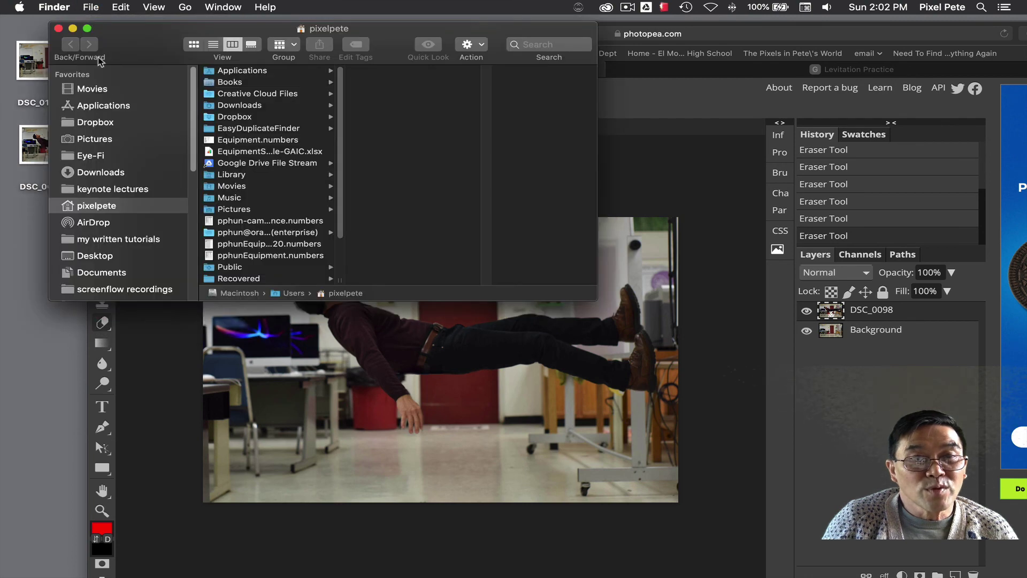
pyautogui.click(127, 172)
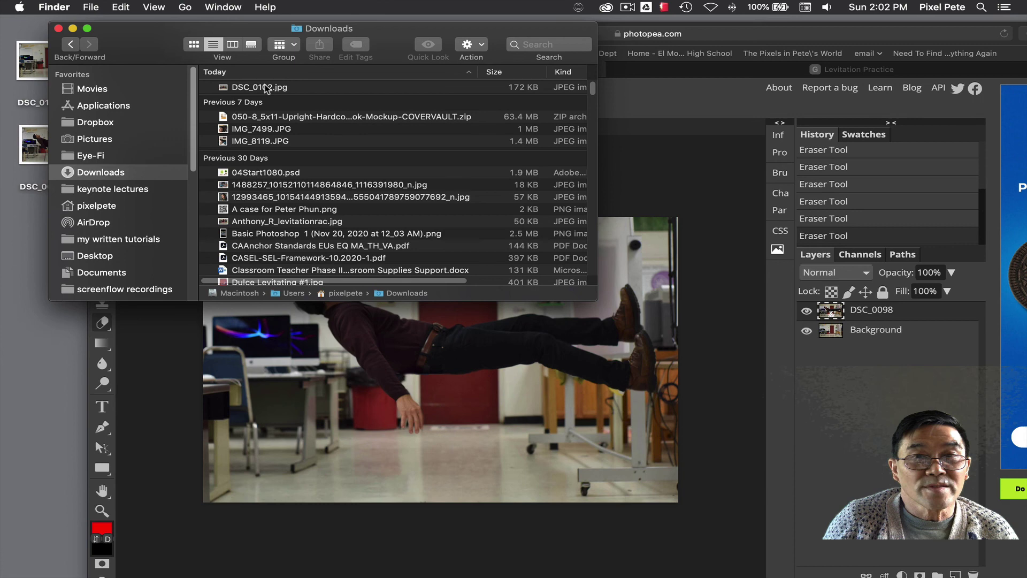
pyautogui.click(266, 87)
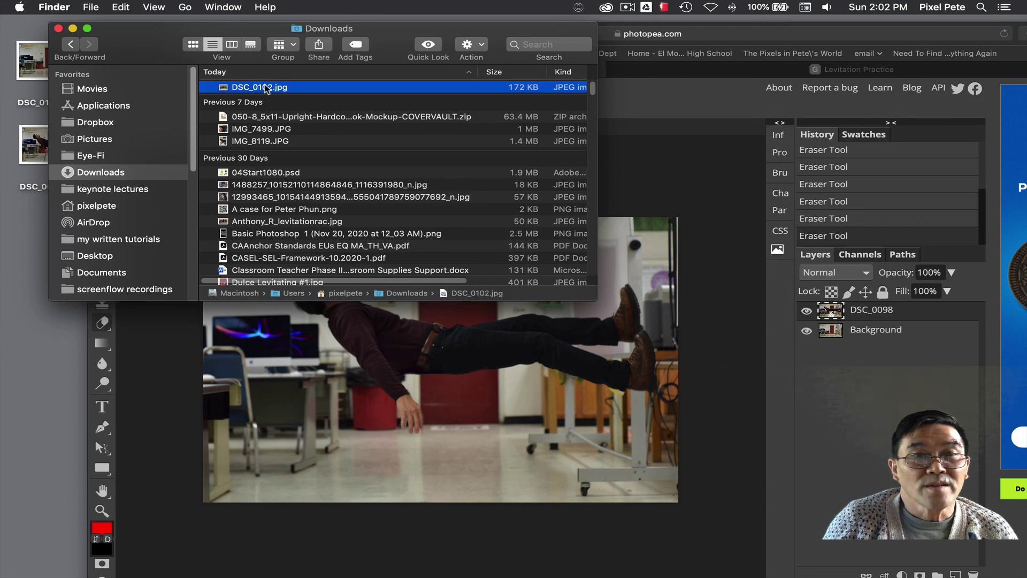
pyautogui.click(232, 45)
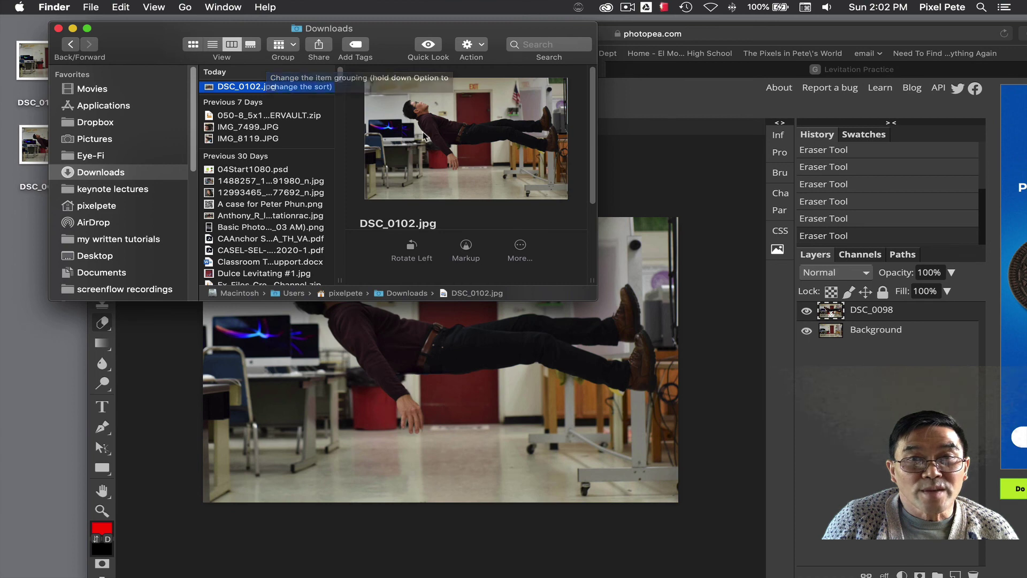